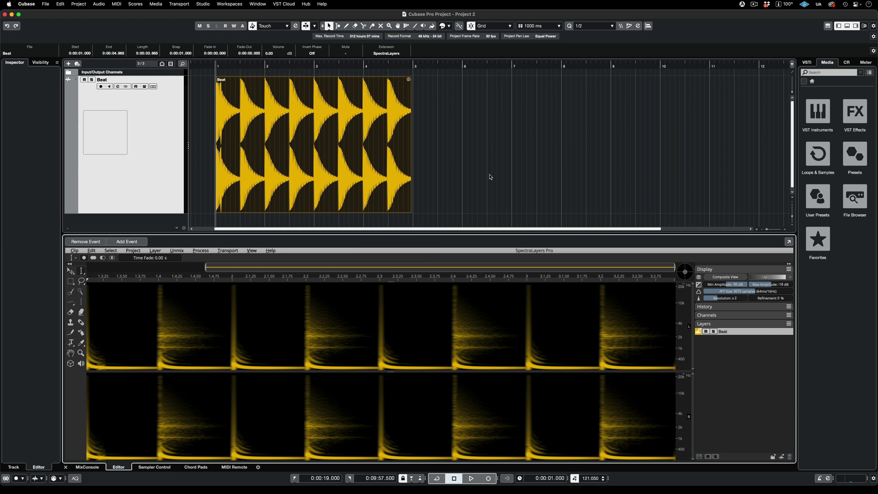
# Play back the Beat event open in the SpectraLayers editor.
pyautogui.press('space')
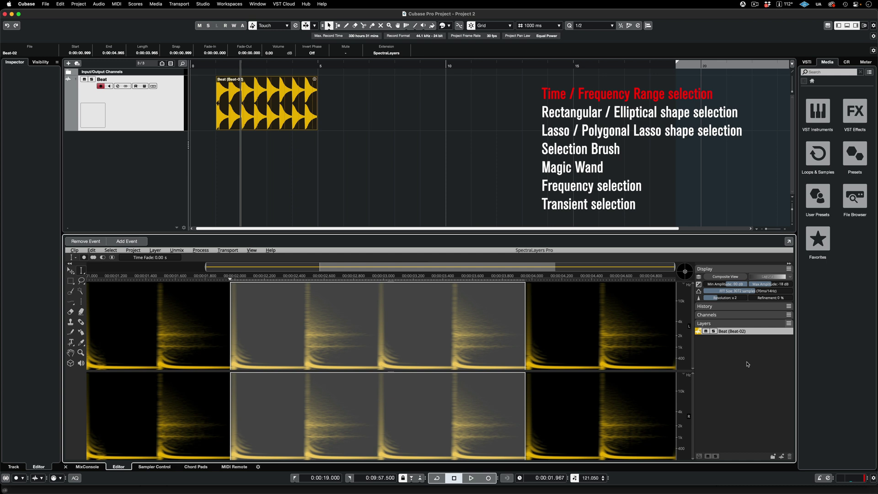
# Play the Beat loop, then lasso the decay of the hit near 3.4 s and audition it.
pyautogui.press('space')
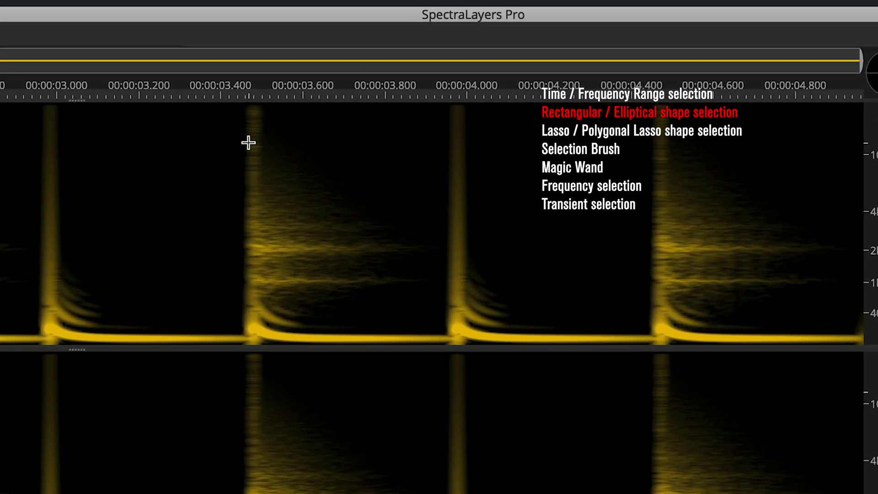
pyautogui.moveTo(454, 297)
pyautogui.mouseDown()
pyautogui.moveTo(491, 312)
pyautogui.moveTo(498, 352)
pyautogui.mouseUp()
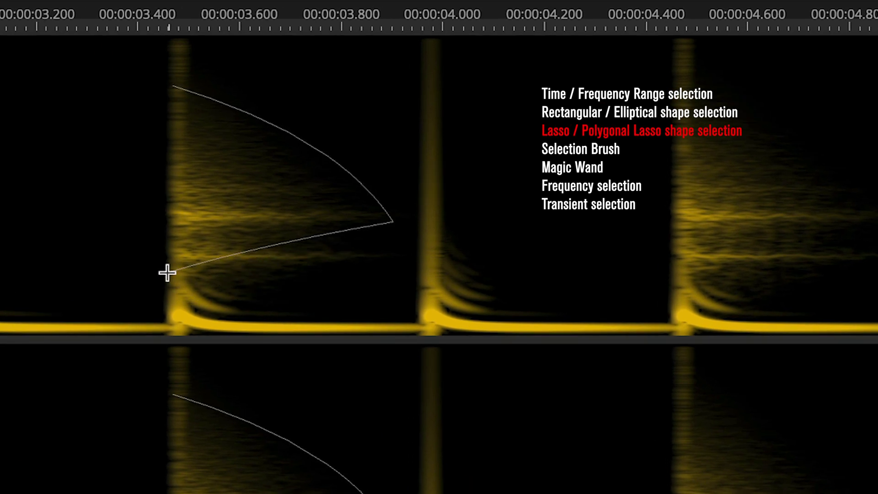
pyautogui.moveTo(320, 273); pyautogui.dragTo(166, 273)
pyautogui.press('space')
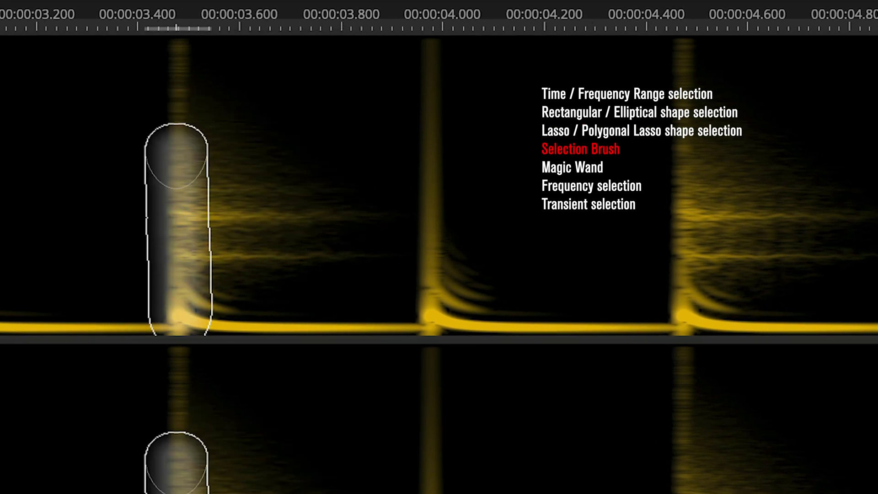
# Brush-paint the hit's decay, extend the selection along the low line to the next hit, and audition it.
pyautogui.moveTo(176, 156)
pyautogui.mouseDown()
pyautogui.moveTo(352, 245)
pyautogui.moveTo(226, 284)
pyautogui.moveTo(255, 232)
pyautogui.moveTo(271, 229)
pyautogui.mouseUp()
pyautogui.press('space')
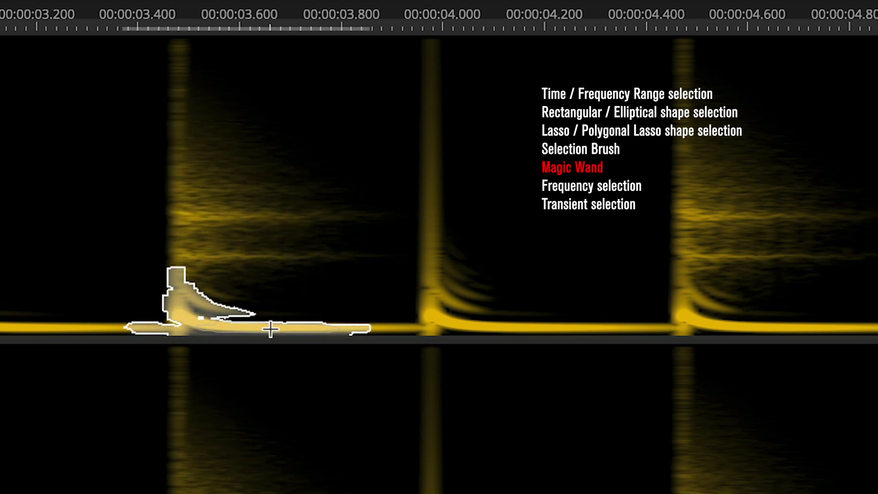
pyautogui.moveTo(270, 329); pyautogui.dragTo(561, 323)
pyautogui.press('space')
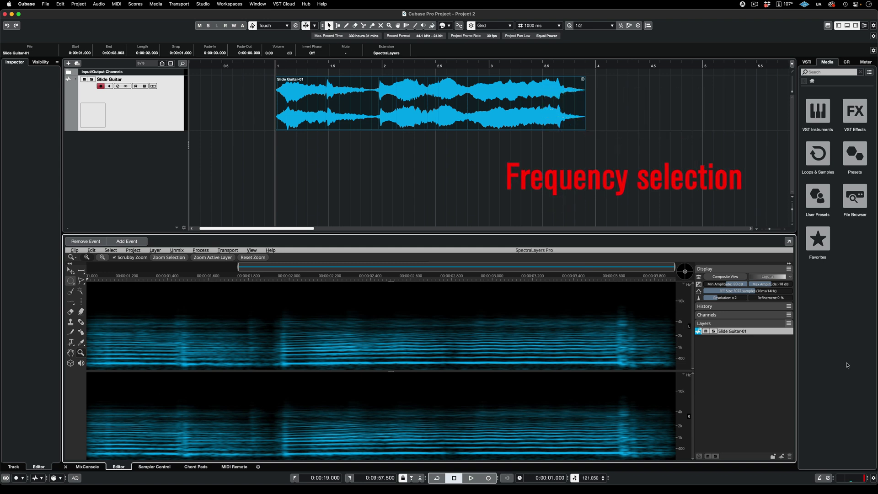
# Play the Slide Guitar clip, raise Refinement to 100 % and open SpectraLayers in its own window.
pyautogui.press('space')
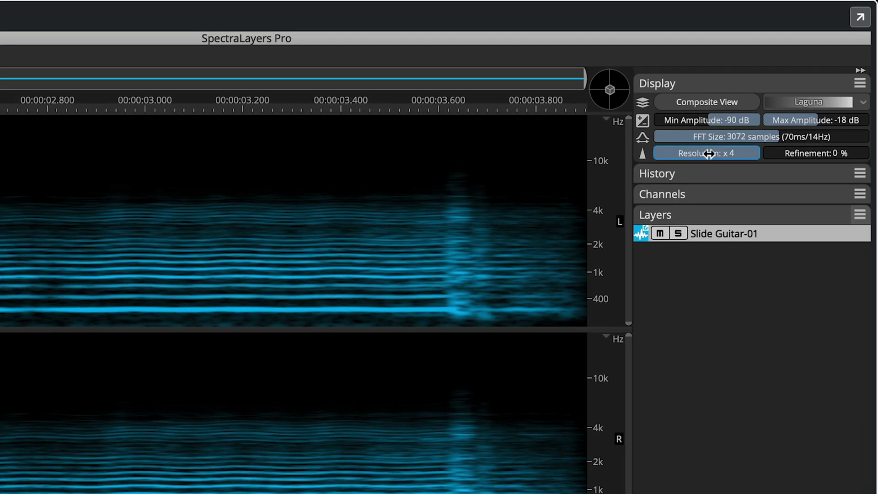
pyautogui.moveTo(771, 154); pyautogui.dragTo(860, 153)
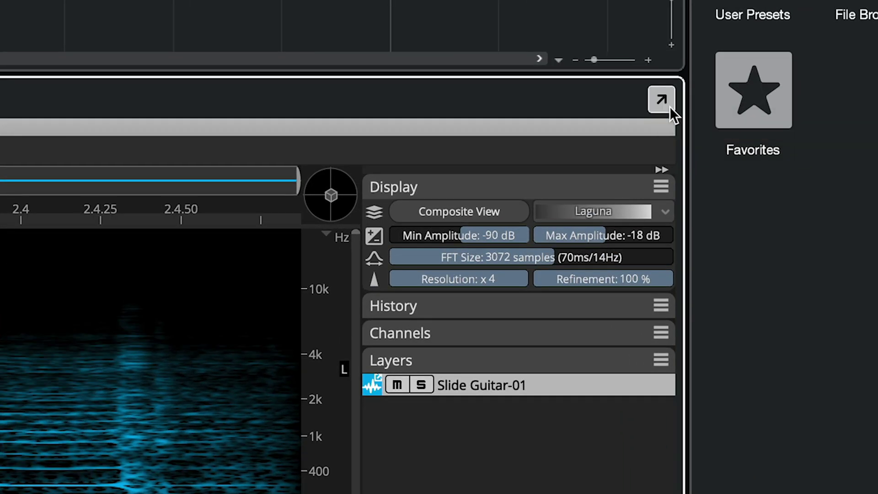
pyautogui.click(860, 18)
# Frequency-select the ~200 Hz harmonic, then widen the selection to five harmonics across the clip.
pyautogui.moveTo(37, 261); pyautogui.dragTo(163, 261)
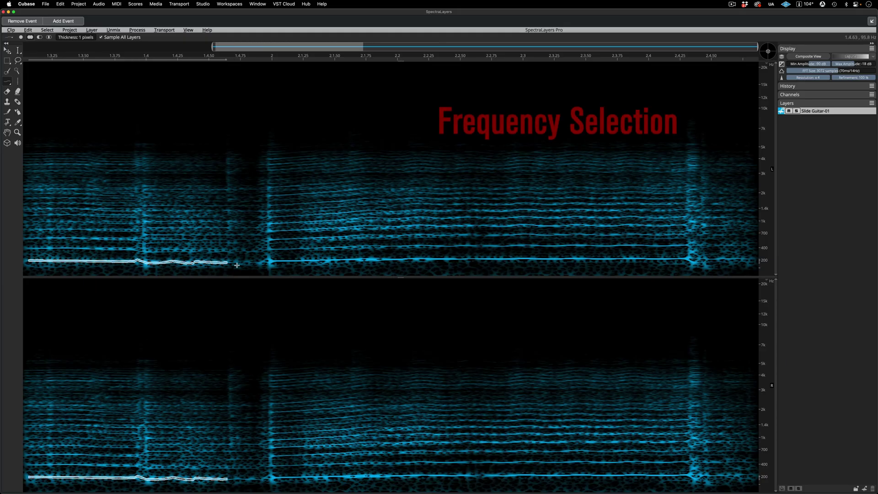
pyautogui.moveTo(313, 257); pyautogui.dragTo(606, 255)
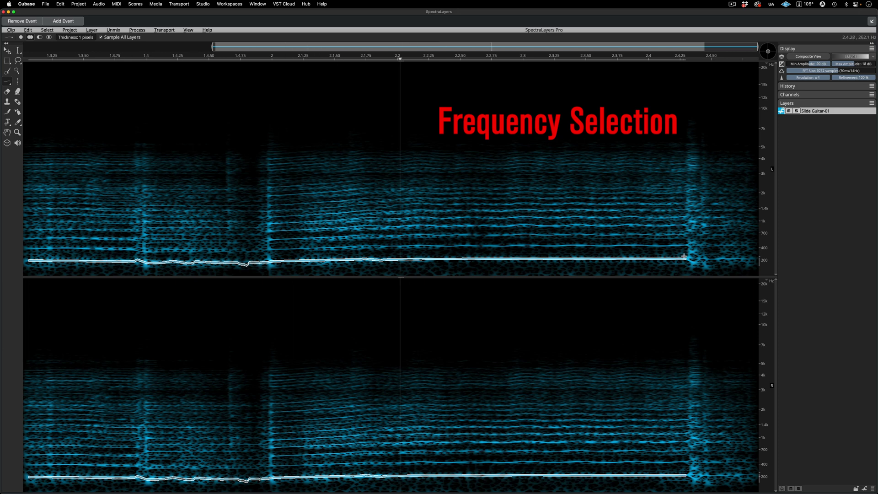
pyautogui.moveTo(27, 260); pyautogui.dragTo(679, 261)
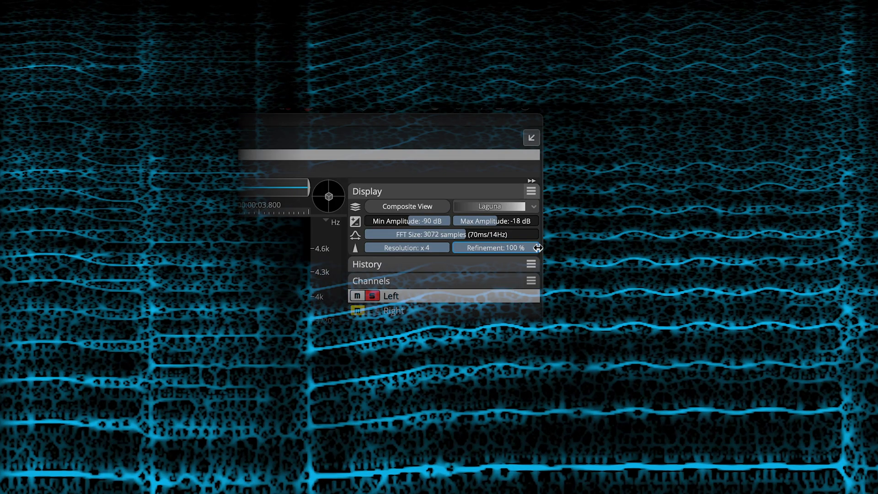
# Lower Refinement to 90 % and tilt the Slide Guitar spectrogram into a 3-D landscape.
pyautogui.moveTo(538, 248)
pyautogui.mouseDown()
pyautogui.moveTo(521, 248)
pyautogui.moveTo(540, 251)
pyautogui.mouseUp()
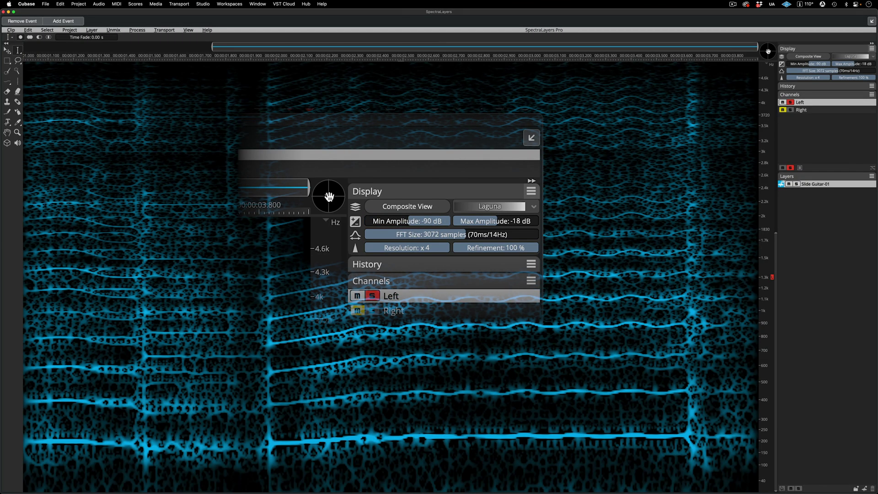
pyautogui.moveTo(768, 51)
pyautogui.mouseDown()
pyautogui.moveTo(759, 49)
pyautogui.moveTo(769, 60)
pyautogui.moveTo(767, 51)
pyautogui.mouseUp()
# Reduce the FFT size to 2560 samples, then further to 2048 samples.
pyautogui.moveTo(837, 71); pyautogui.dragTo(830, 70)
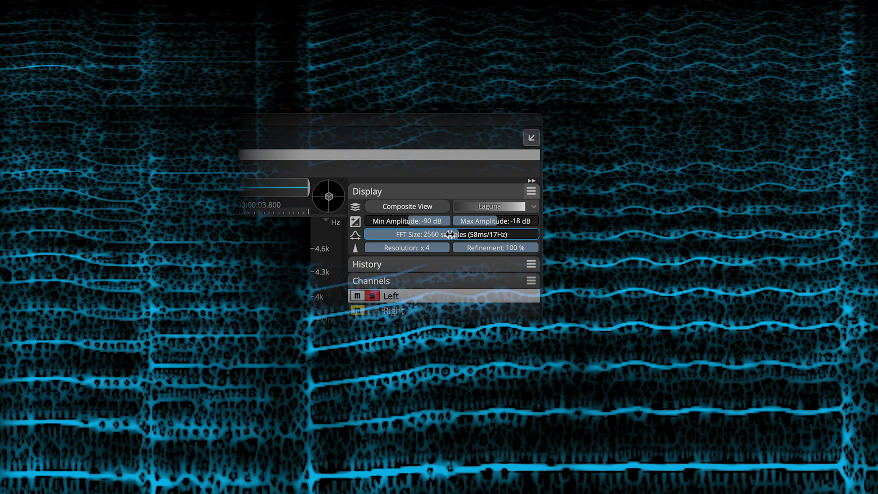
pyautogui.moveTo(450, 235)
pyautogui.mouseDown()
pyautogui.moveTo(397, 234)
pyautogui.moveTo(530, 235)
pyautogui.moveTo(457, 234)
pyautogui.mouseUp()
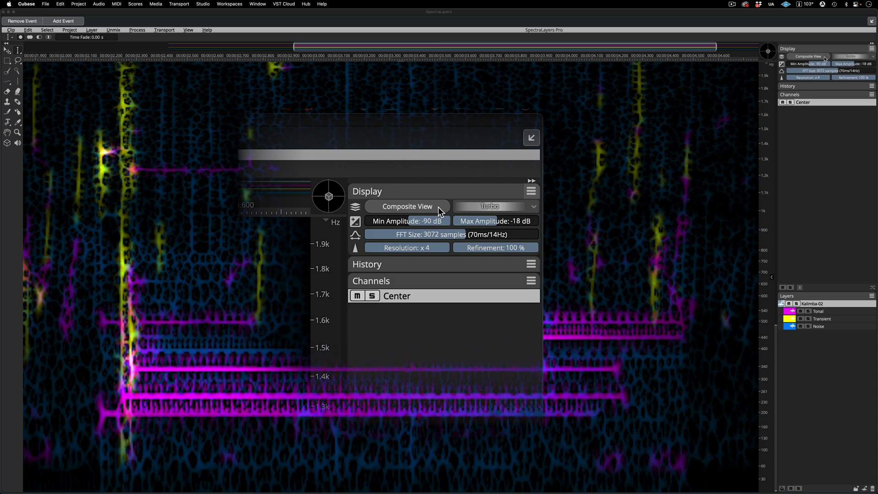
# Recolour the spectrogram with Batlow, Viridis, then Lacerta, settle on Laguna, and close the display options.
pyautogui.click(534, 206)
pyautogui.click(533, 234)
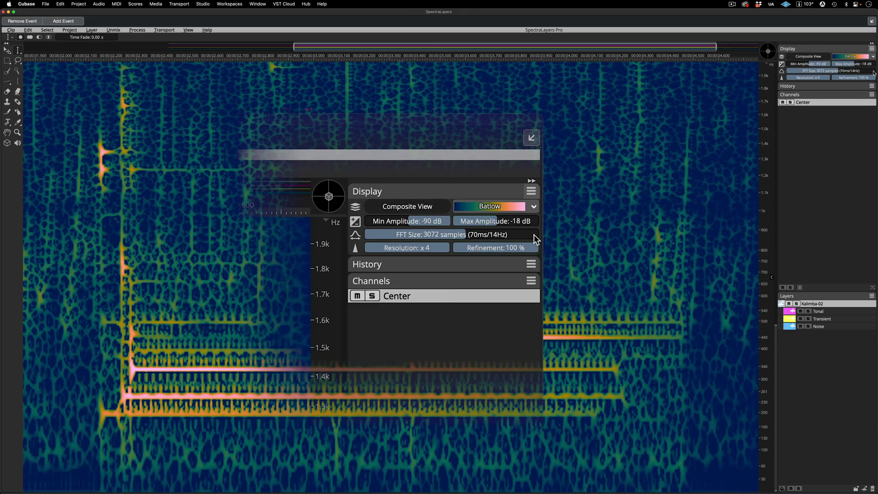
pyautogui.click(534, 235)
pyautogui.click(534, 249)
pyautogui.click(534, 249)
pyautogui.click(533, 265)
pyautogui.click(534, 206)
pyautogui.click(533, 280)
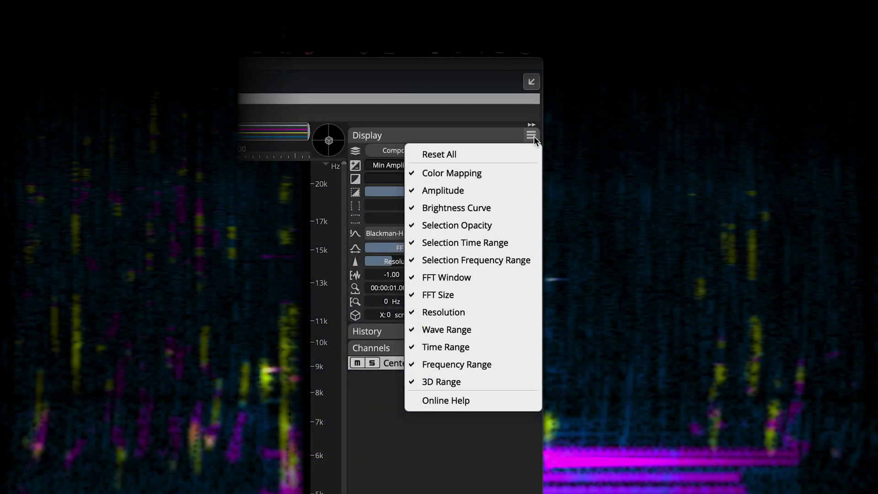
pyautogui.click(534, 137)
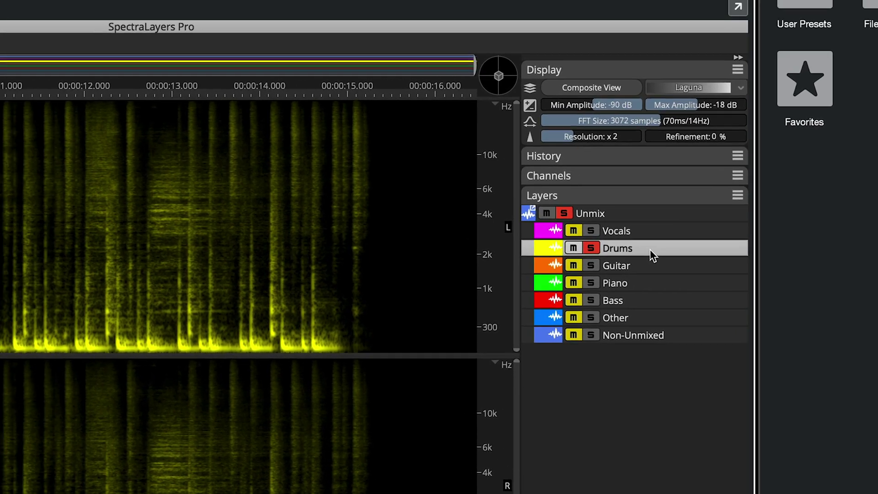
# Drag the separated Drums layer onto a Cubase track and confirm the import.
pyautogui.moveTo(599, 218); pyautogui.dragTo(0, 0)
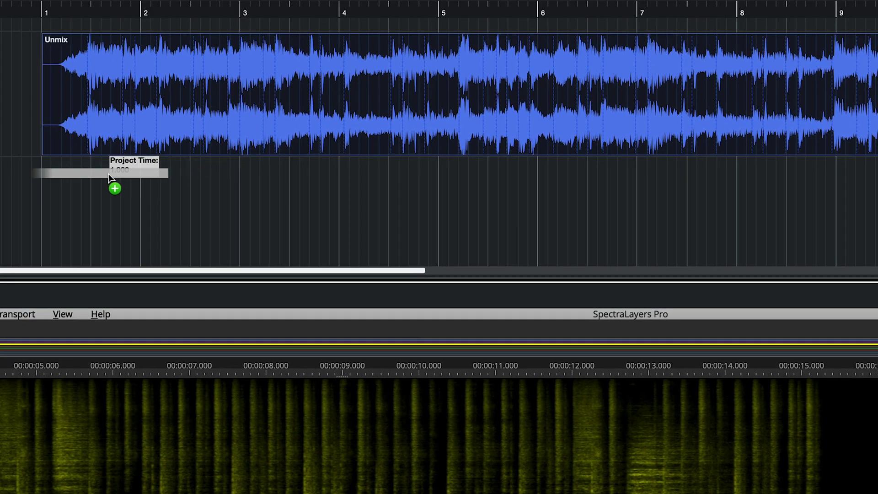
pyautogui.moveTo(109, 178); pyautogui.dragTo(109, 177)
pyautogui.click(609, 337)
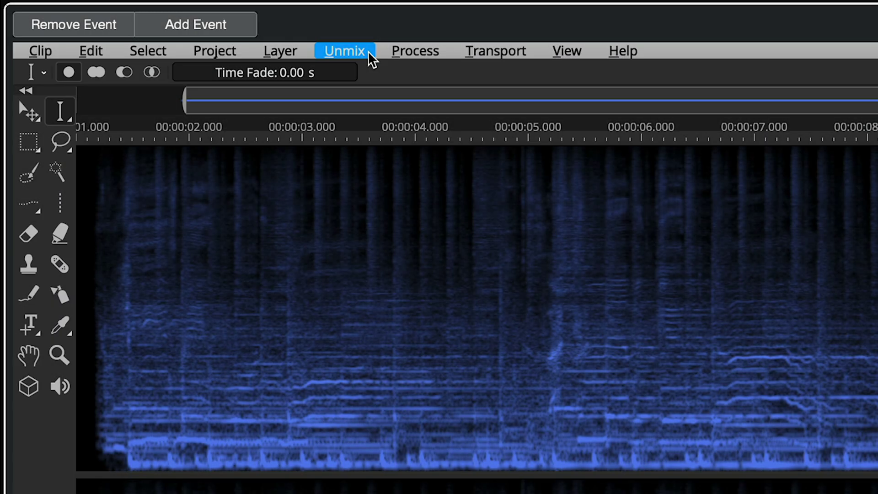
# Choose whole-song unmixing from the unmix options and start separating the stems.
pyautogui.click(366, 50)
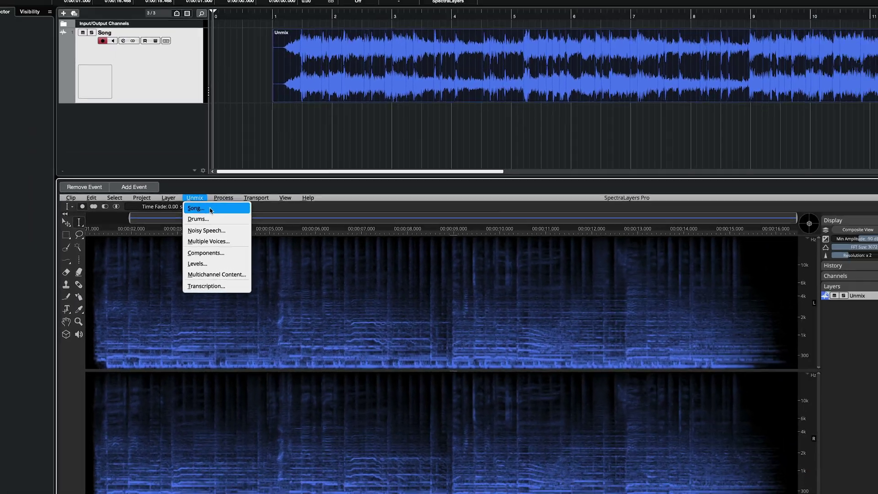
pyautogui.click(211, 210)
pyautogui.click(455, 275)
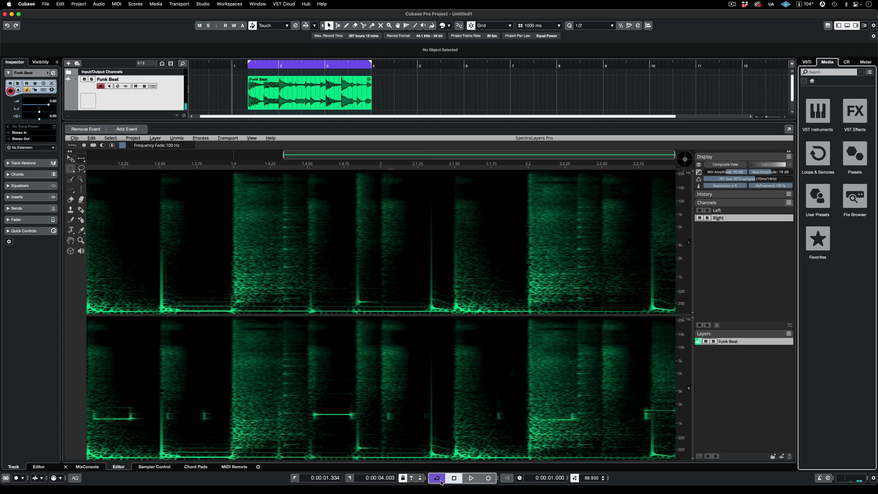
# Play the Funk Beat loop to audition the brushed beep selection, then stop.
pyautogui.press('space')
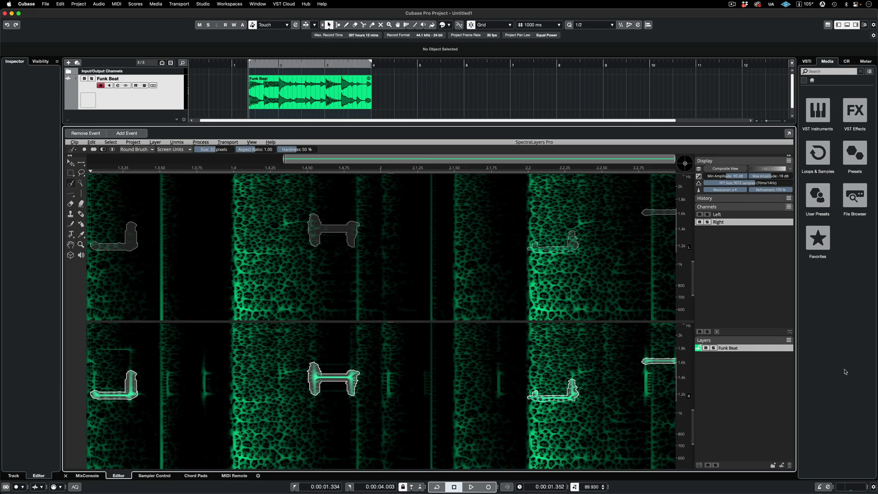
pyautogui.press('space')
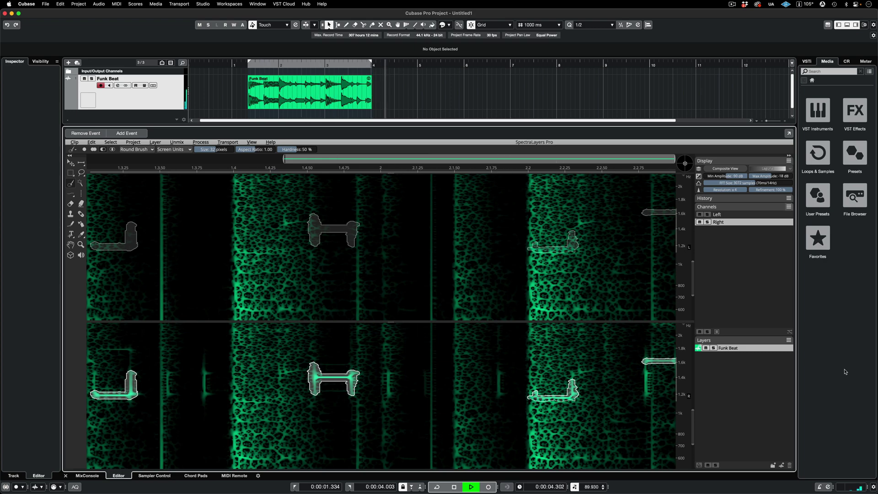
pyautogui.press('space')
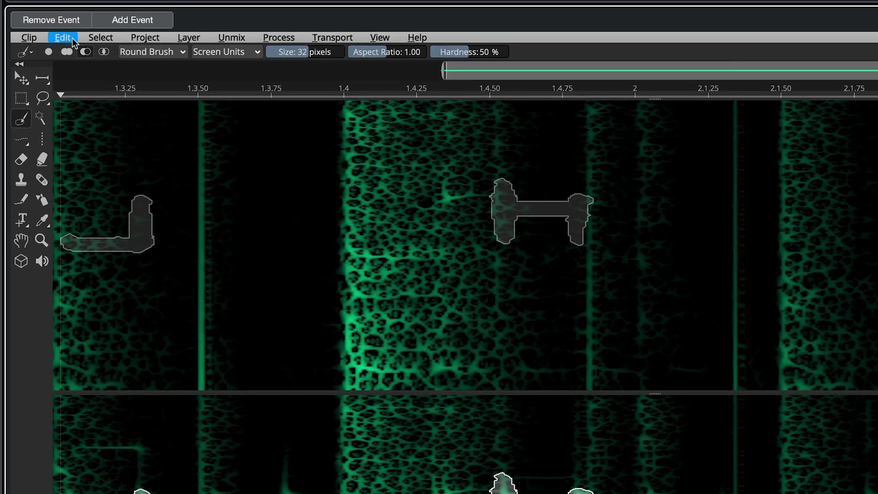
# Cut the selected beeps to a new layer via Edit > Cut Special, then mute Funk Beat (cut).
pyautogui.click(97, 143)
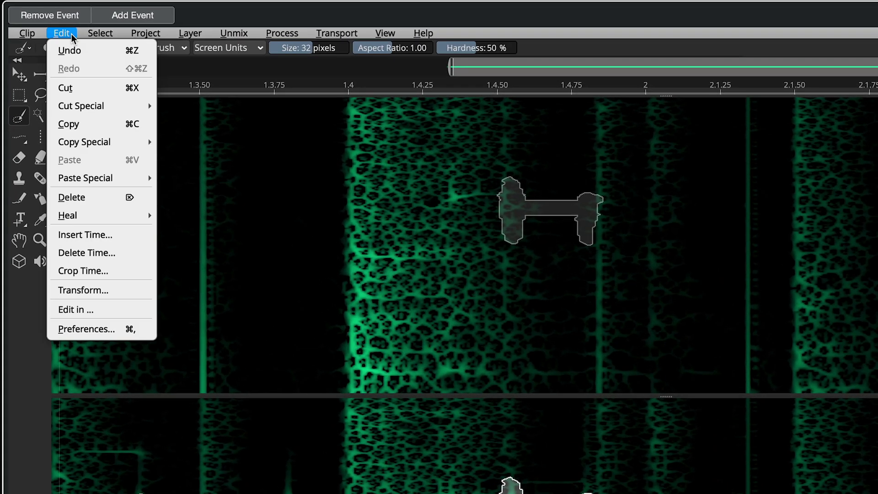
pyautogui.moveTo(112, 108)
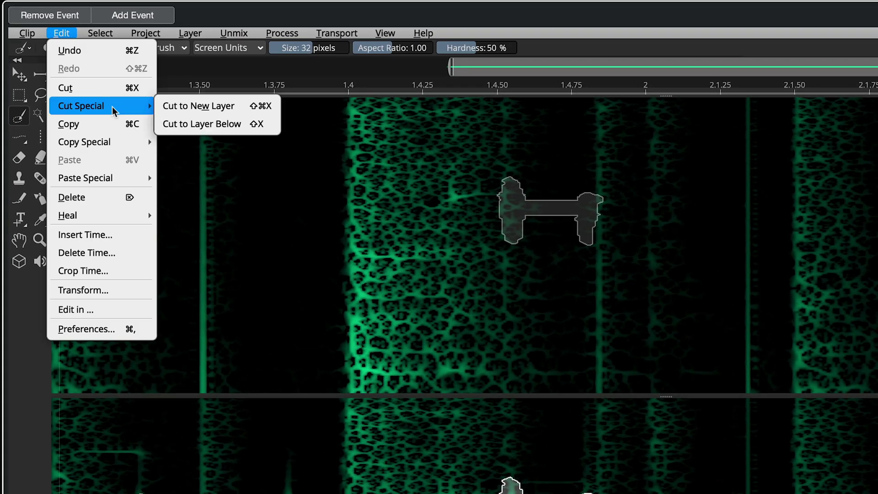
pyautogui.click(240, 106)
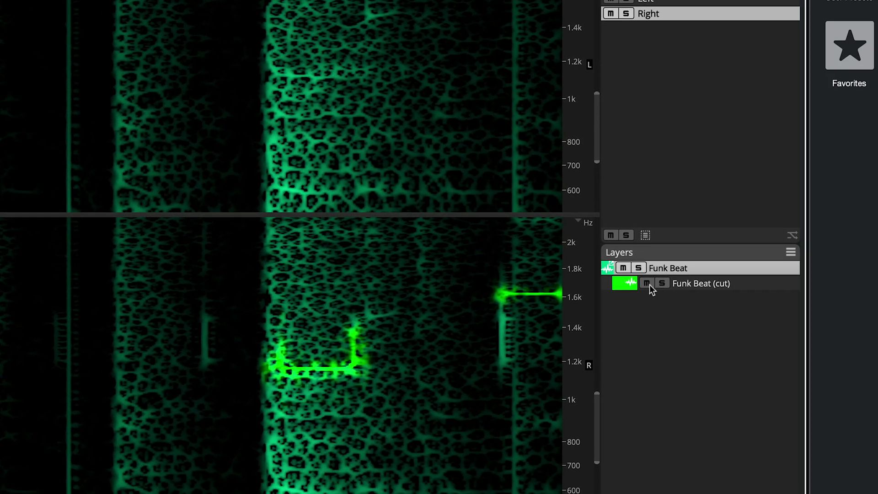
pyautogui.click(646, 283)
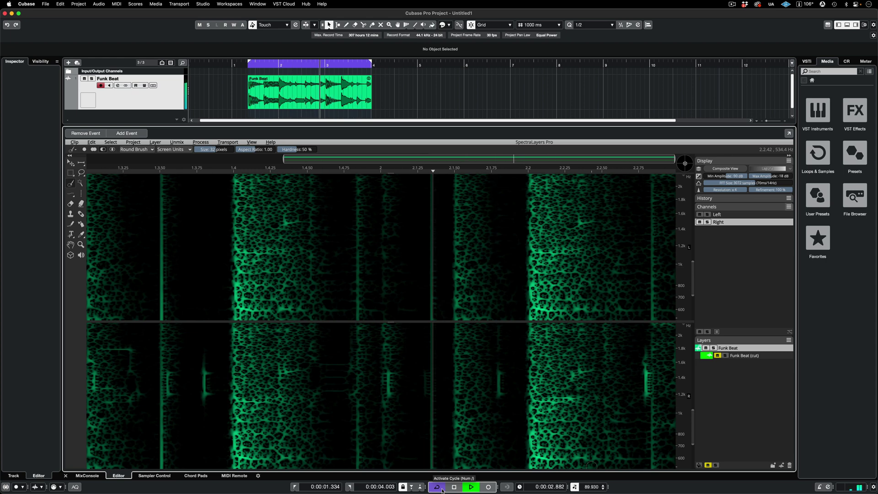
# Turn off Cycle, stop playback, and drag the Funk Beat (cut) layer onto a new Cubase track, confirming import.
pyautogui.click(437, 487)
pyautogui.press('space')
pyautogui.click(770, 404)
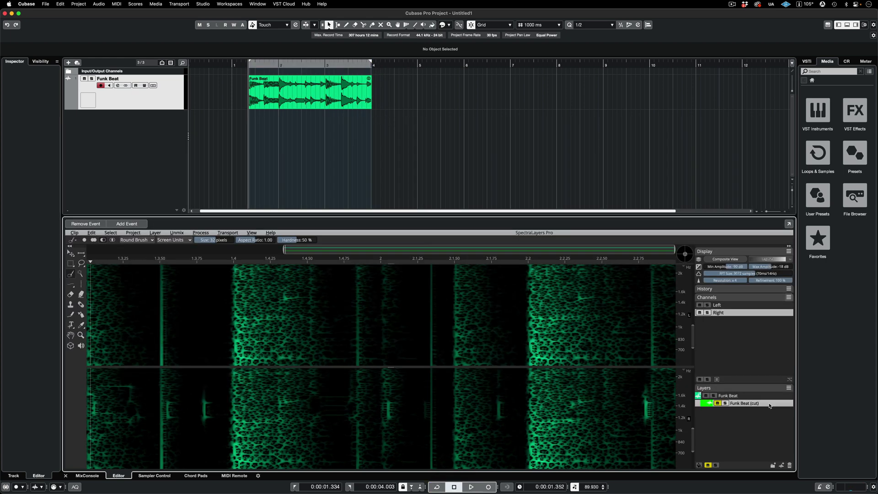
pyautogui.moveTo(770, 405); pyautogui.dragTo(305, 118)
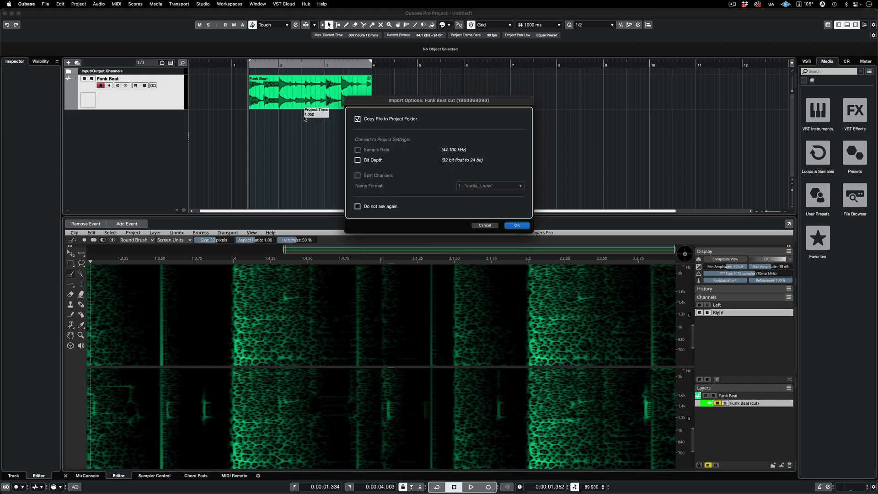
pyautogui.click(517, 225)
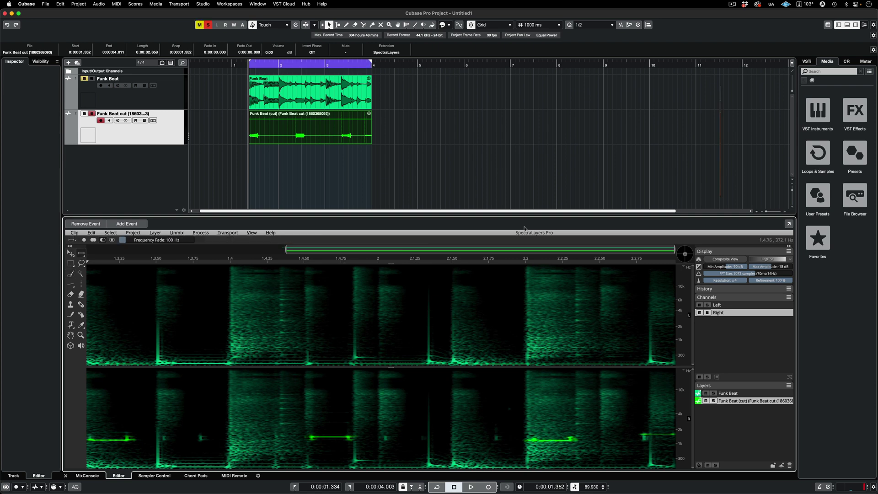
# Play the loop to hear RoomWorks reverb on Funk Beat cut, toggling cycle off with keypad /.
pyautogui.press('space')
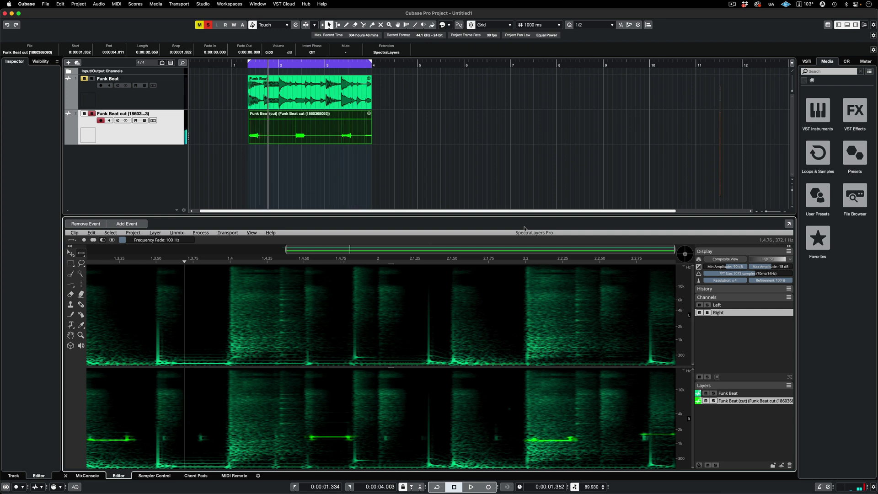
pyautogui.press('KP_Divide')
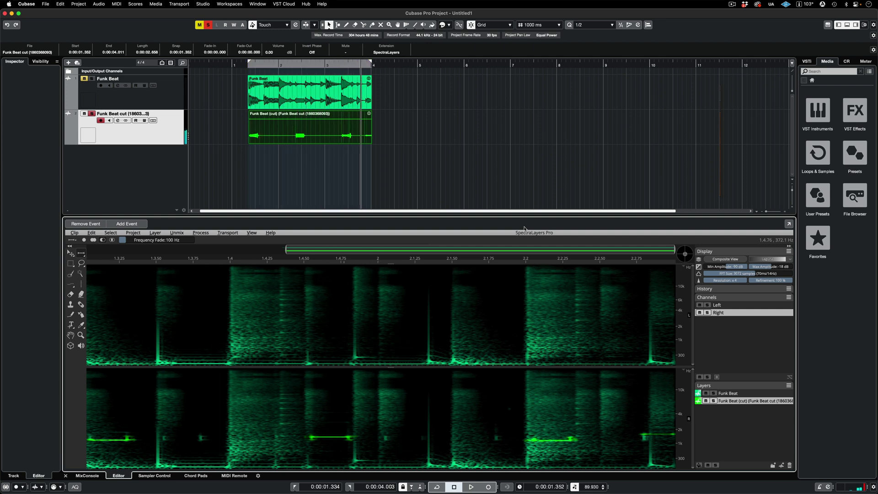
pyautogui.press('space')
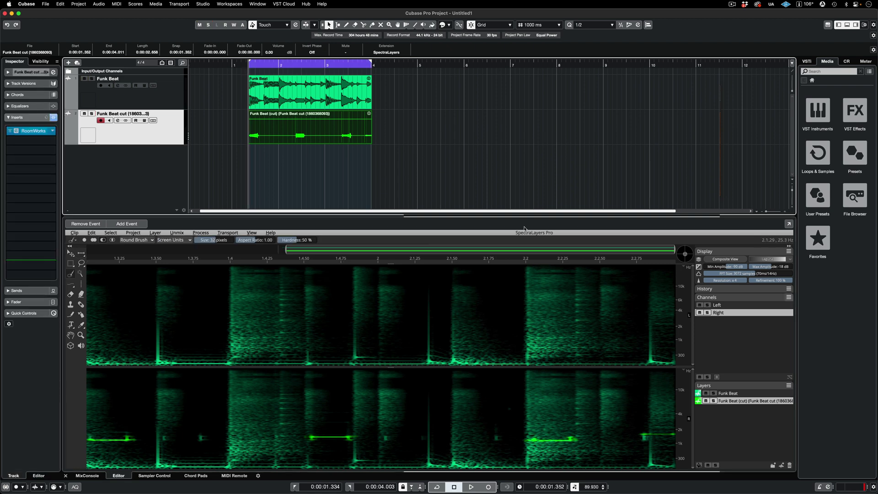
pyautogui.press('space')
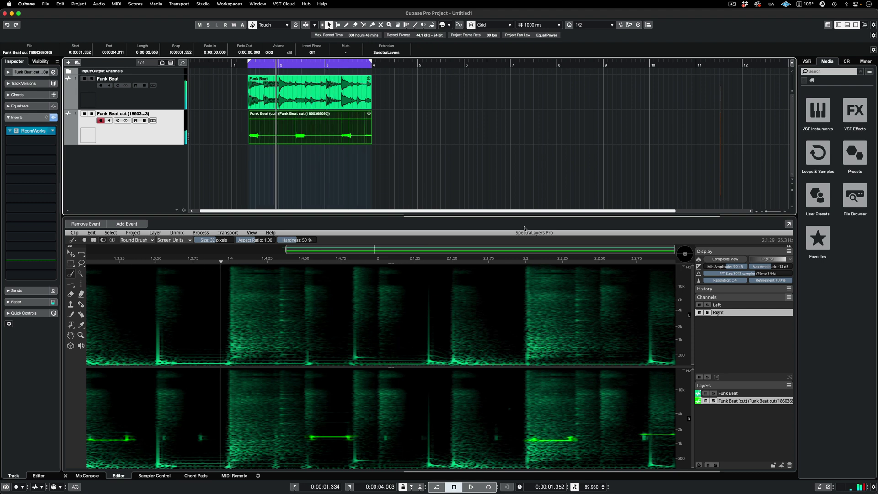
pyautogui.press('KP_Divide')
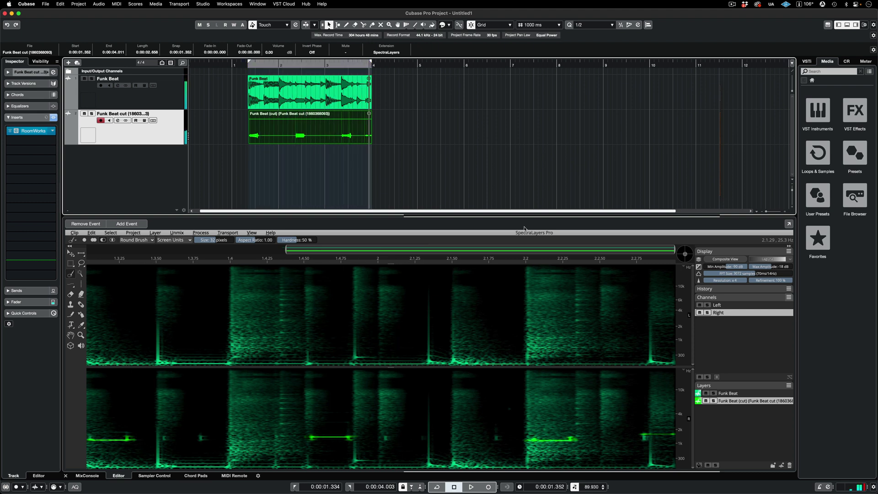